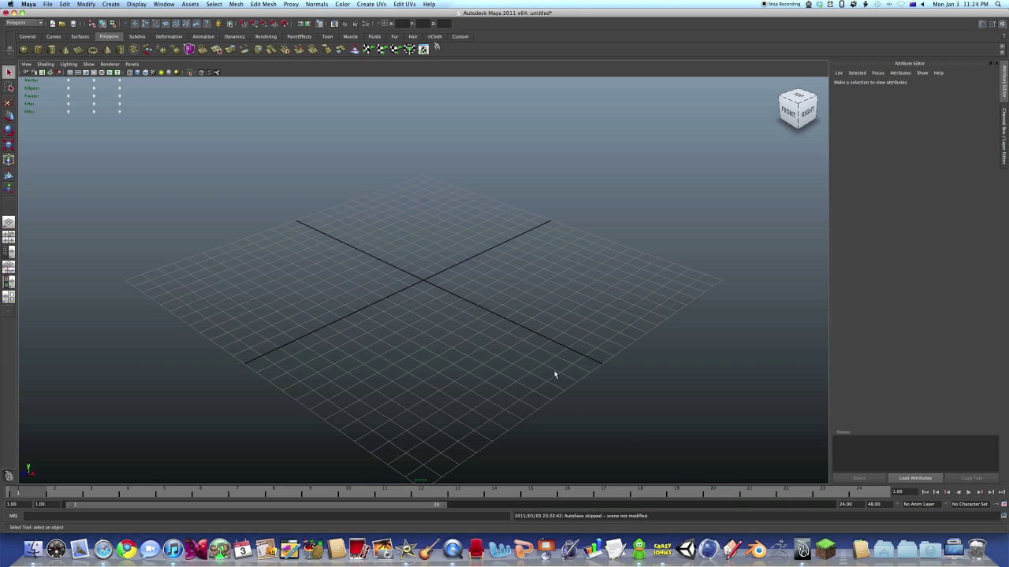
- Browse the Maya Autosaves! files via the Dock home stack, then open Library in Finder
mouse_move(552, 374)
alt+mouse_down()
mouse_move(520, 350)
mouse_move(504, 365)
mouse_move(551, 370)
alt+mouse_up()
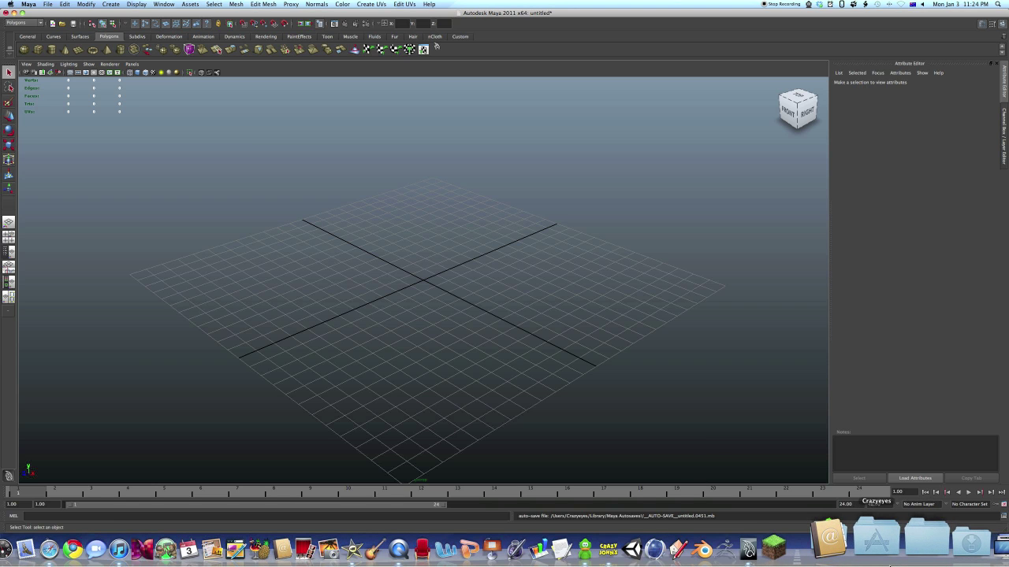
click(890, 565)
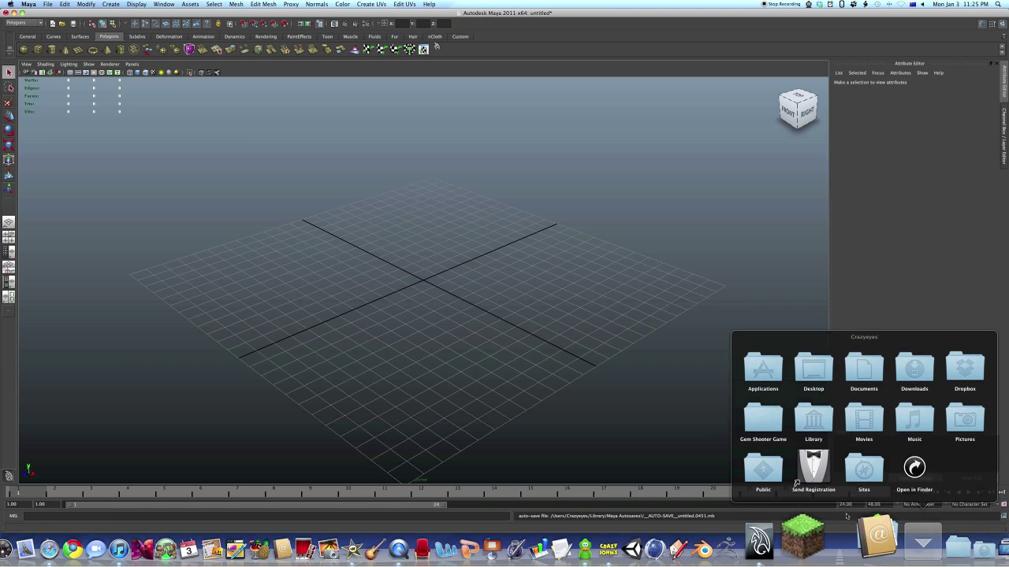
click(813, 432)
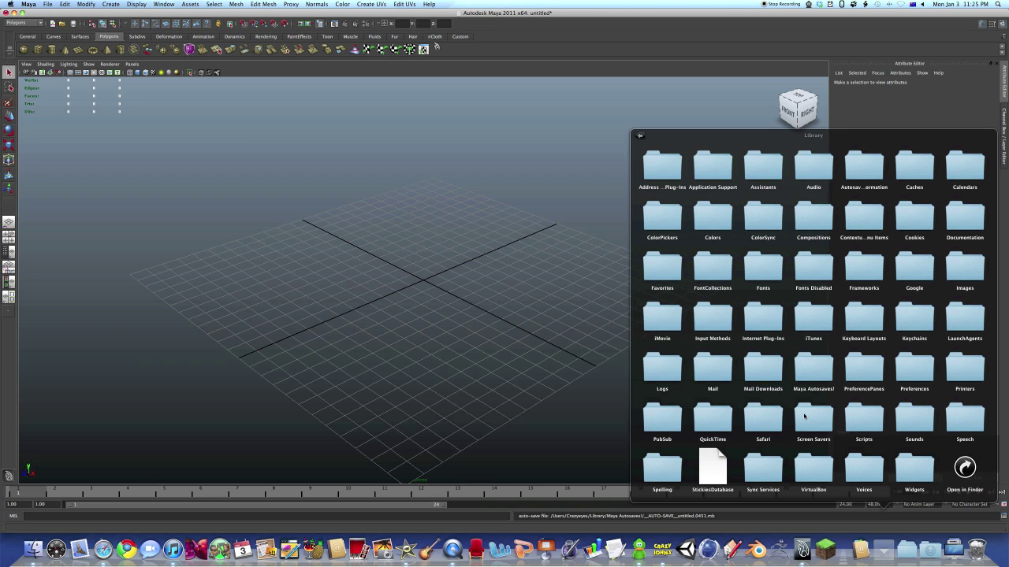
click(822, 382)
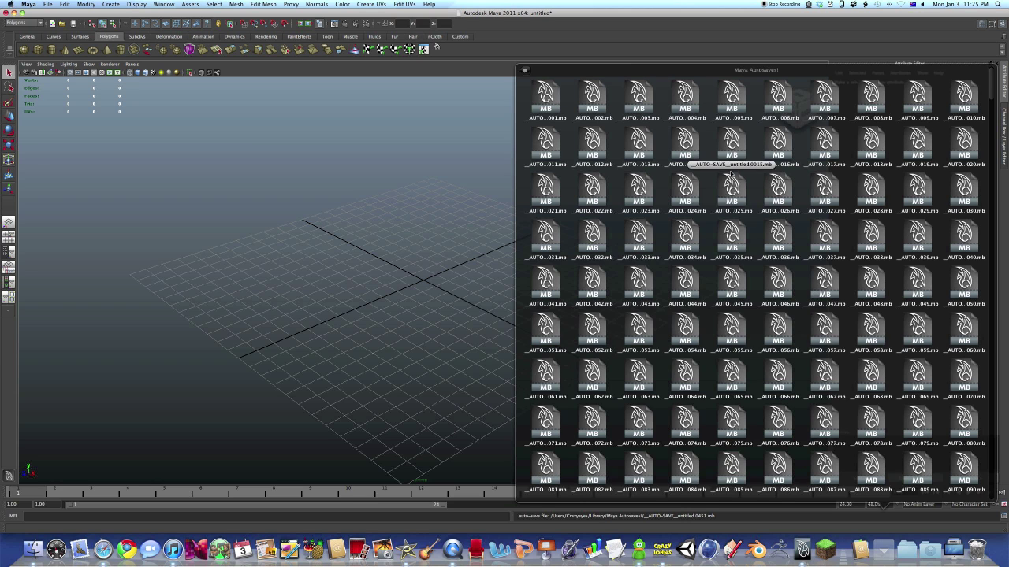
scroll(777, 221, down, 3)
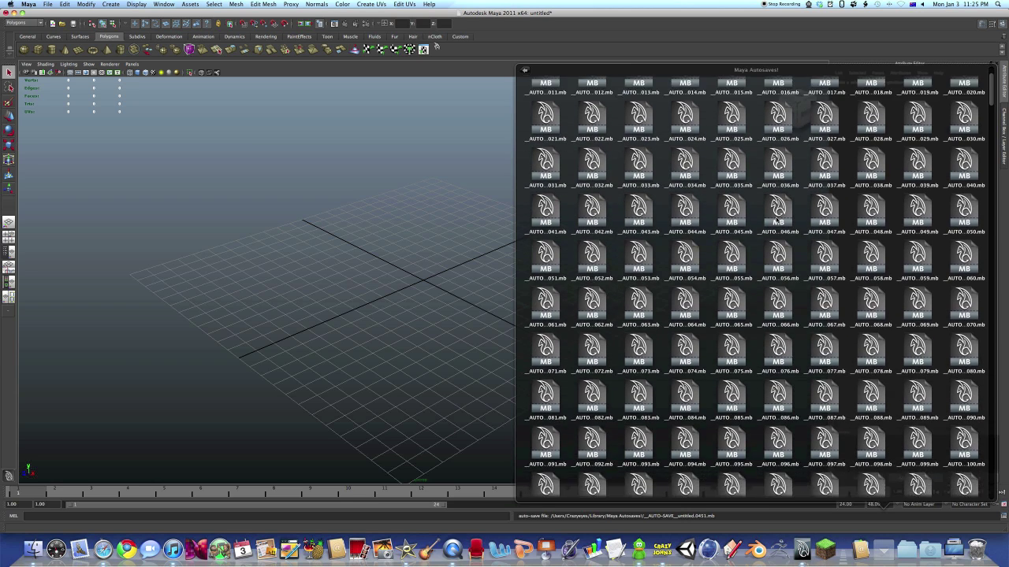
scroll(777, 222, down, 15)
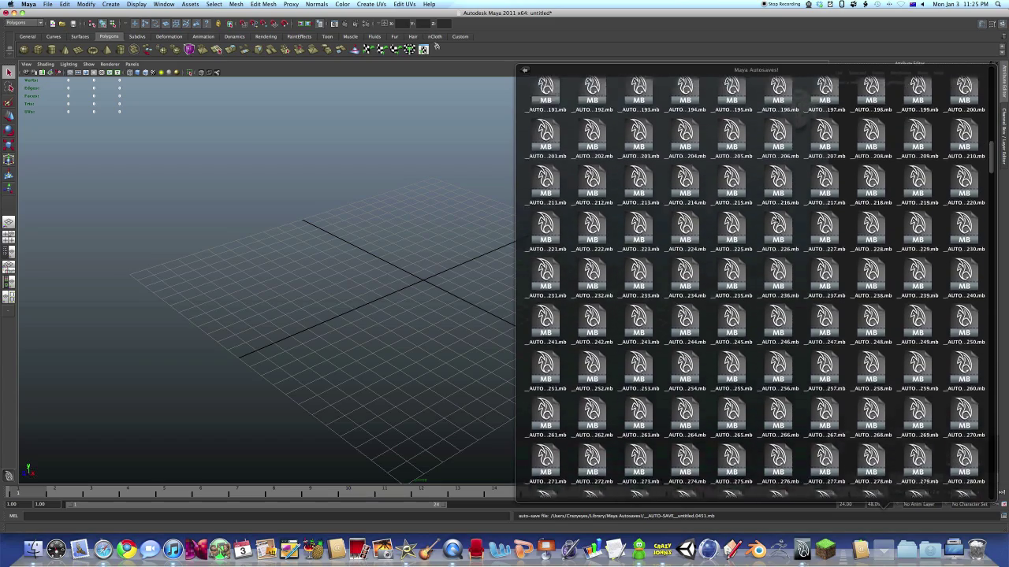
scroll(777, 223, down, 20)
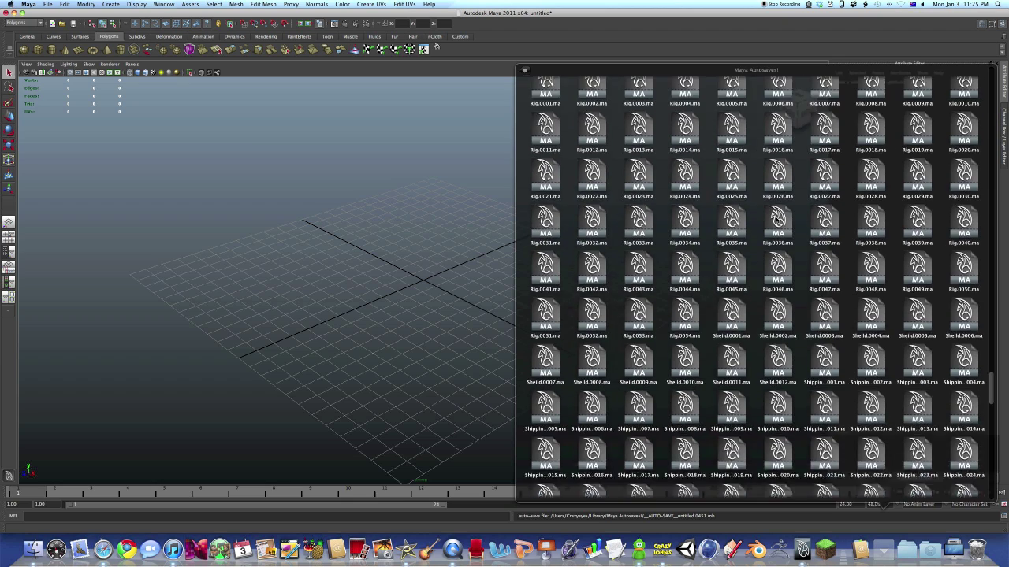
scroll(777, 221, down, 15)
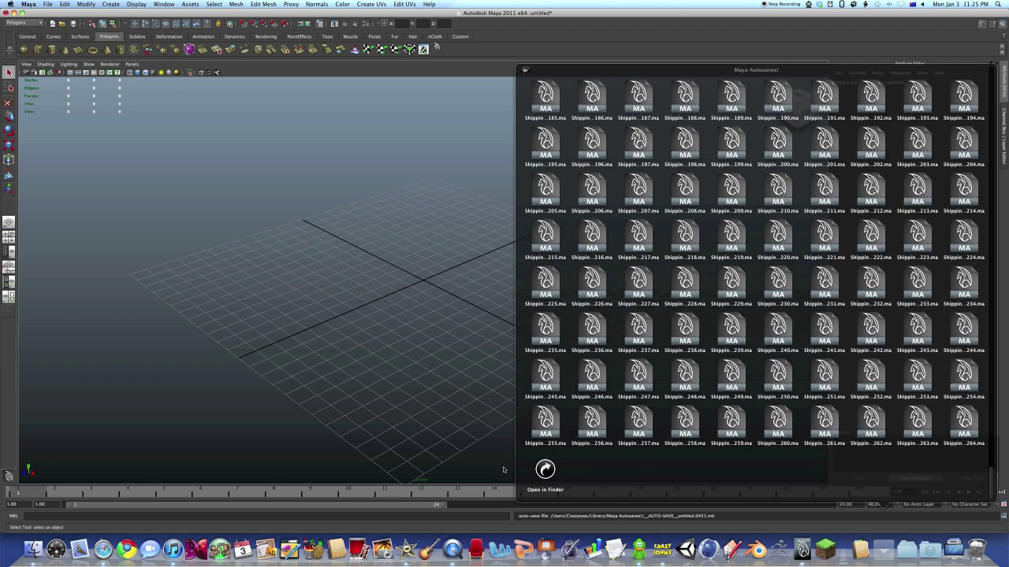
click(525, 70)
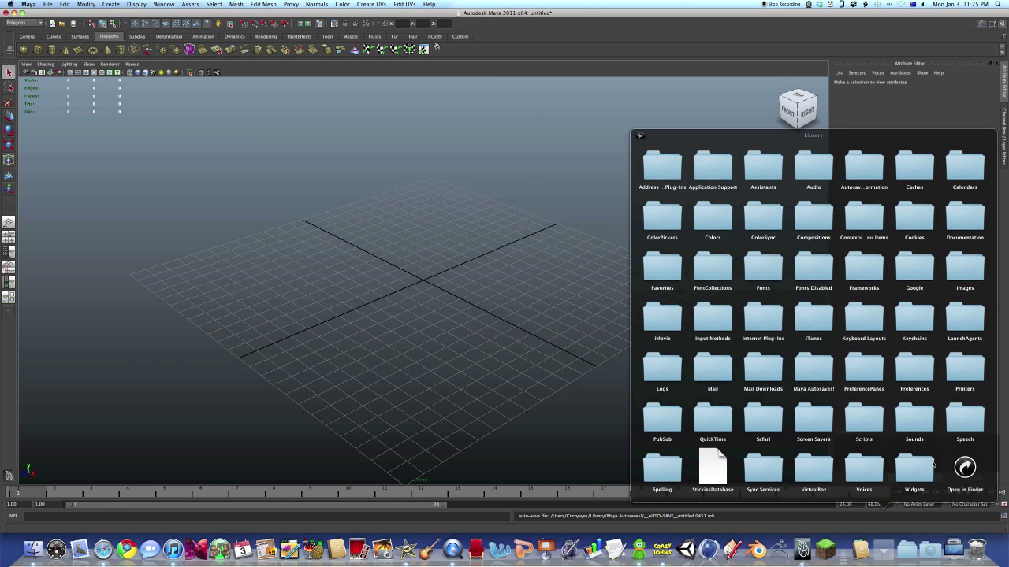
click(964, 467)
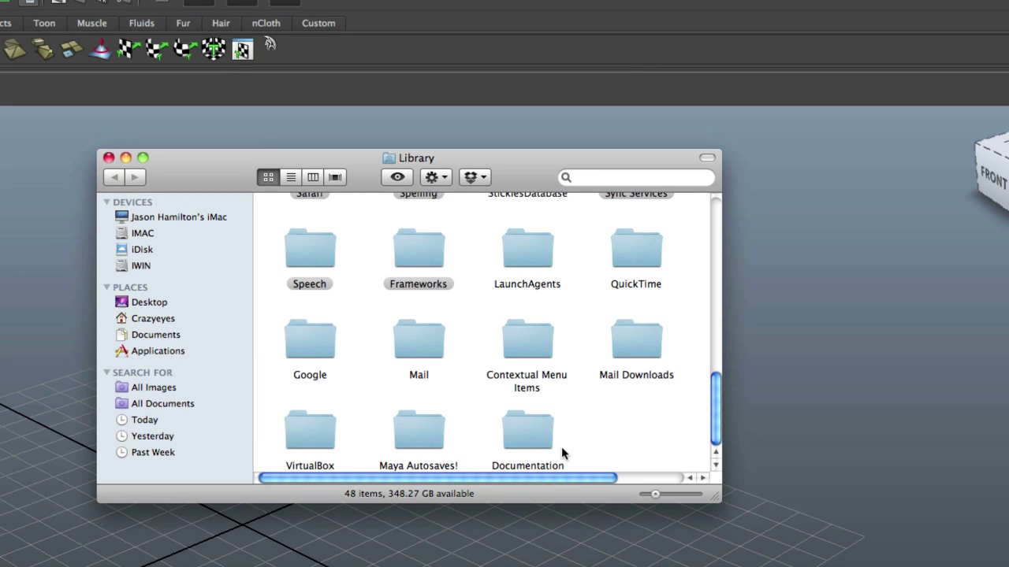
- Move all the old autosave files in Maya Autosaves! to the Trash
double_click(427, 434)
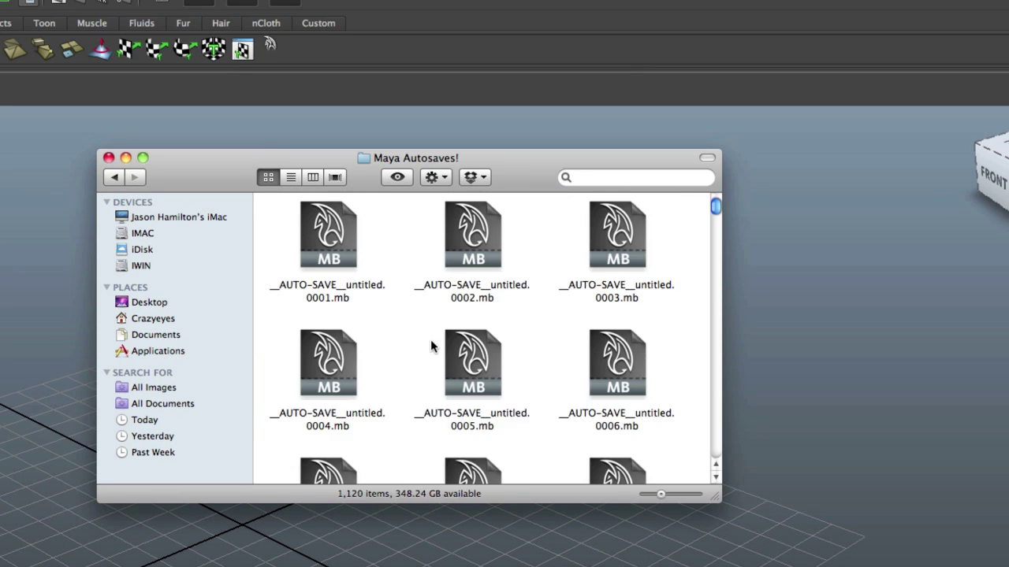
key(super+a)
key(super+BackSpace)
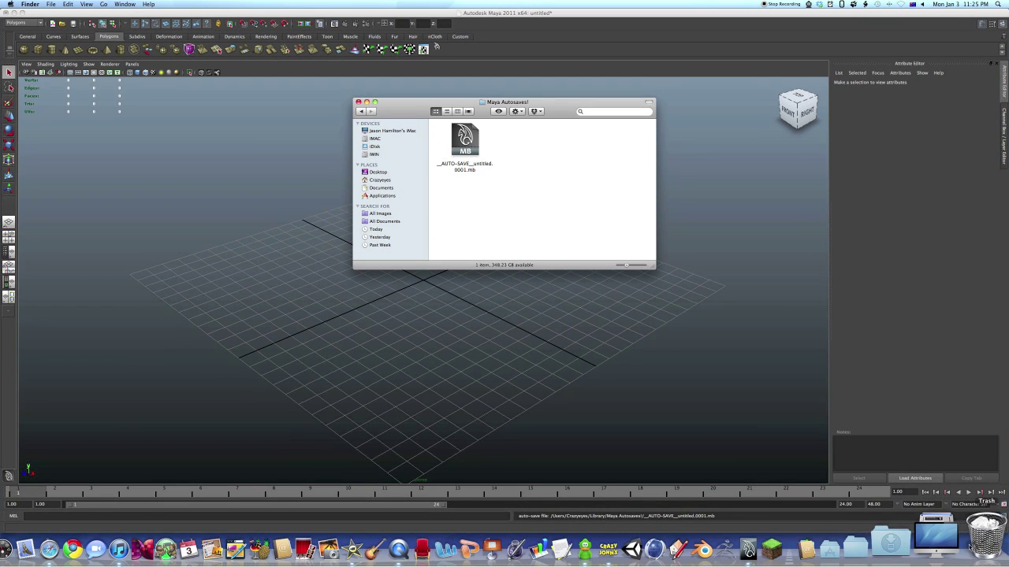
- Permanently empty the Trash and close the Maya Autosaves! window
right_click(982, 536)
click(977, 497)
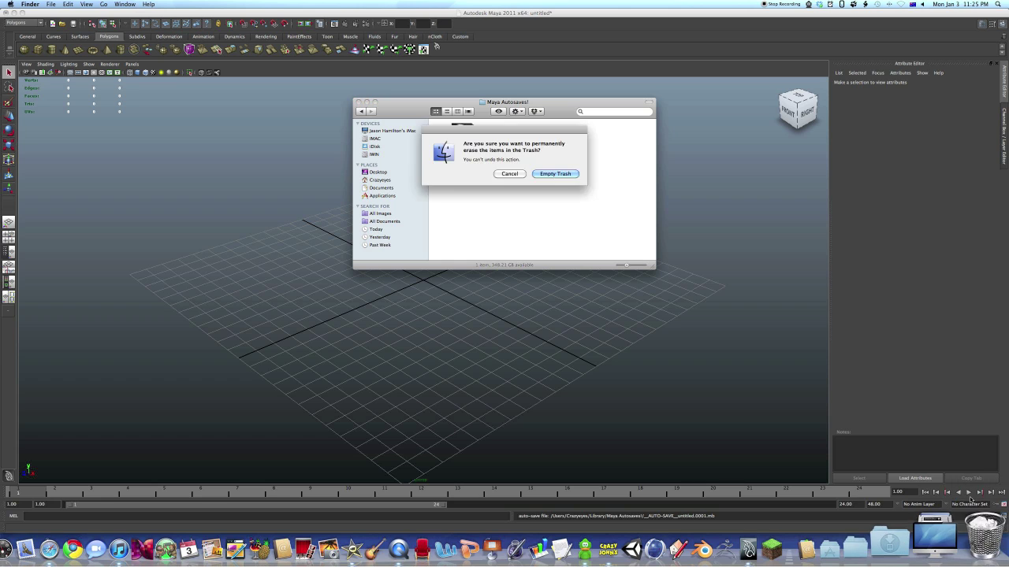
key(Return)
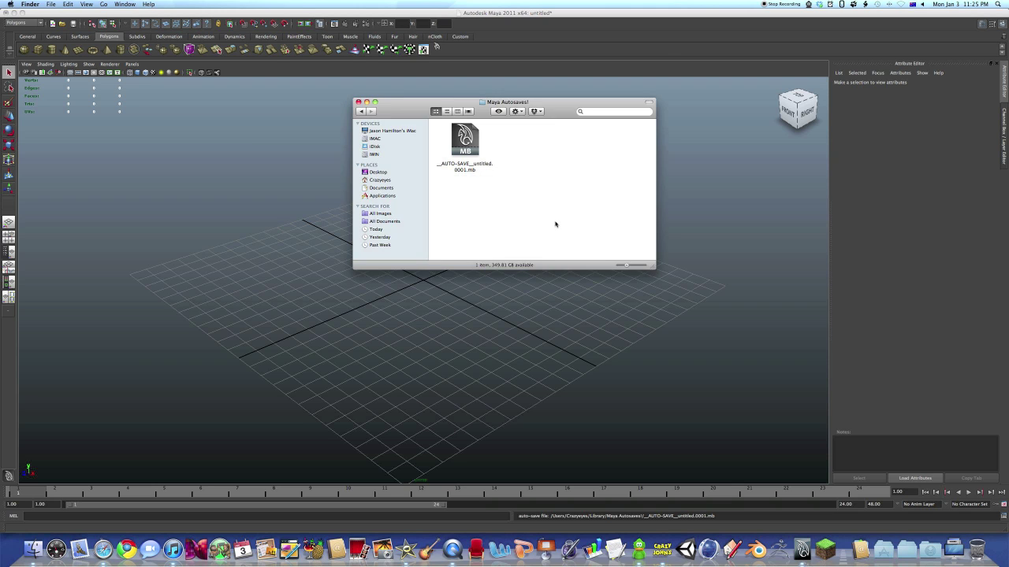
key(super+w)
- Open Maya's Preferences via Window > Settings/Preferences and scroll Files/Projects to AutoSave
click(457, 22)
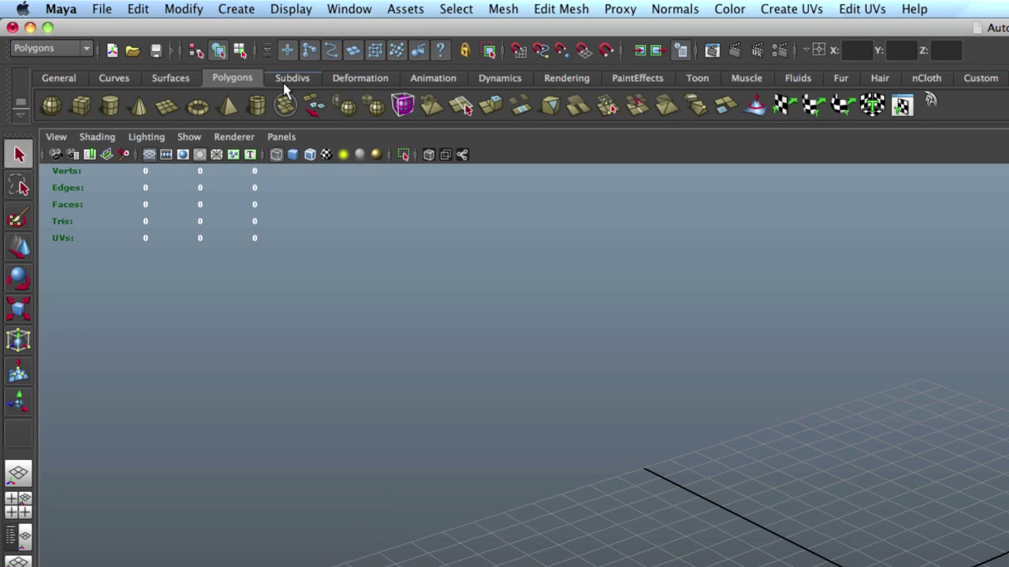
click(315, 8)
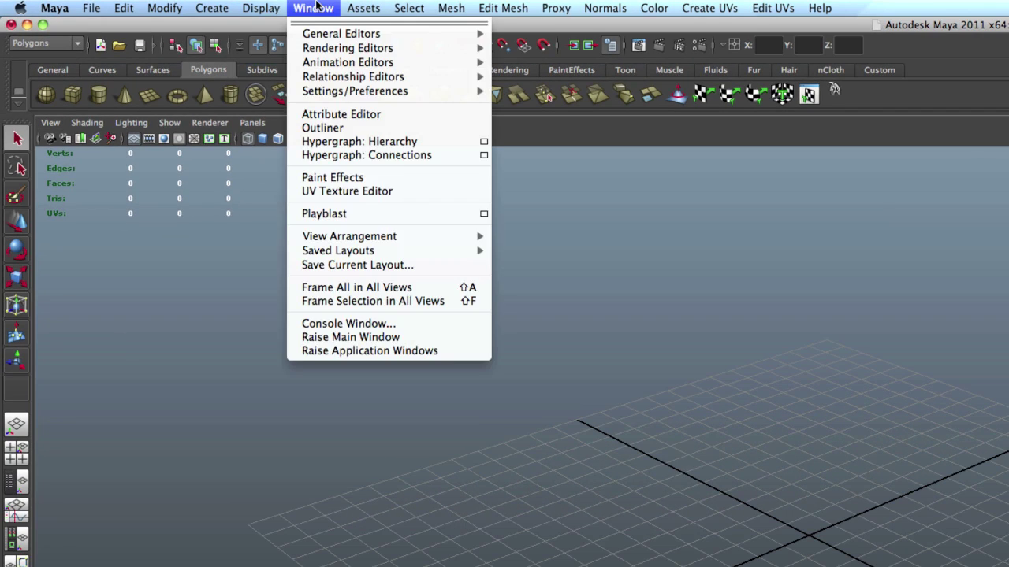
mouse_move(331, 93)
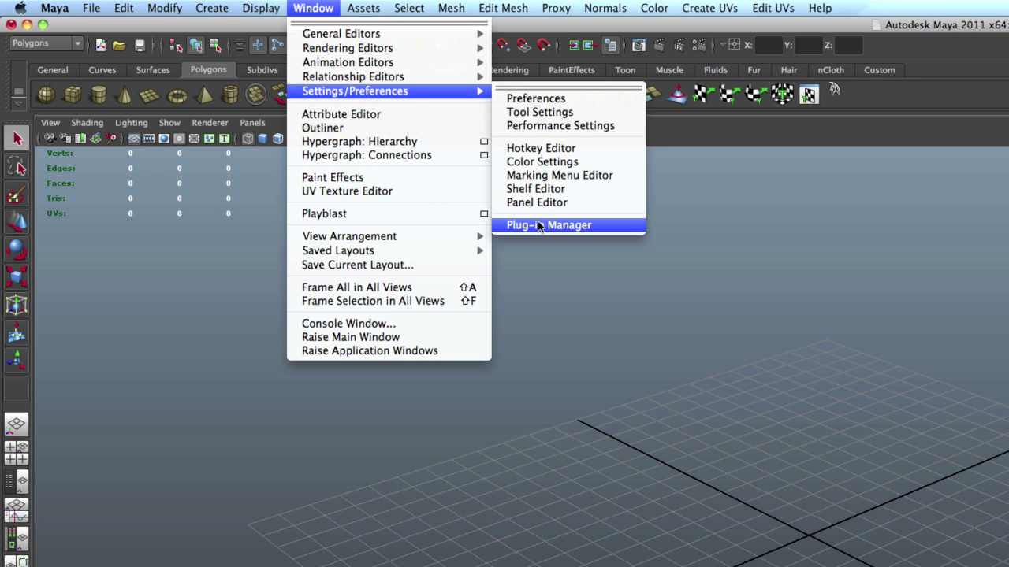
click(552, 100)
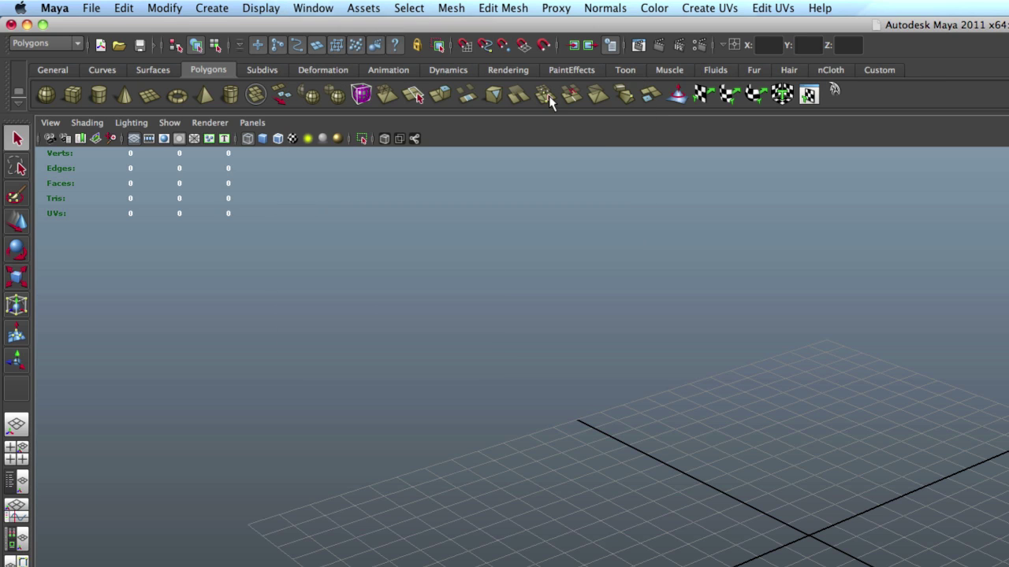
drag(452, 167, 378, 77)
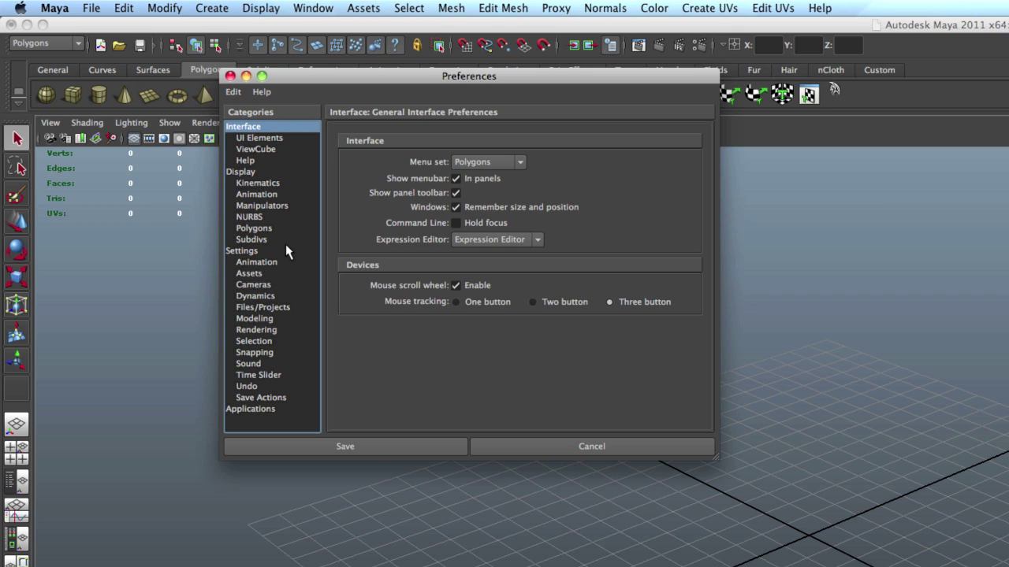
click(297, 312)
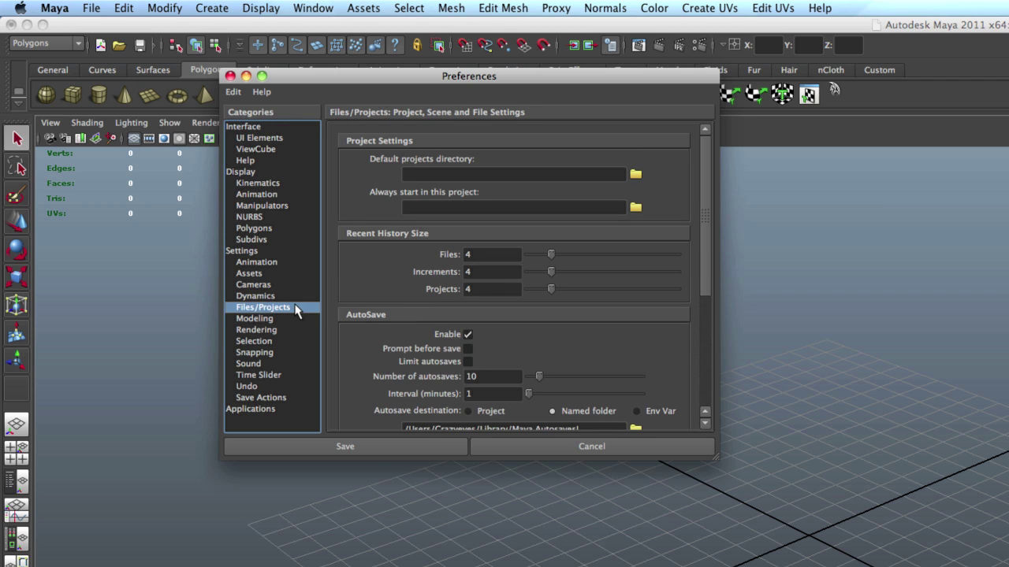
scroll(378, 268, down, 2)
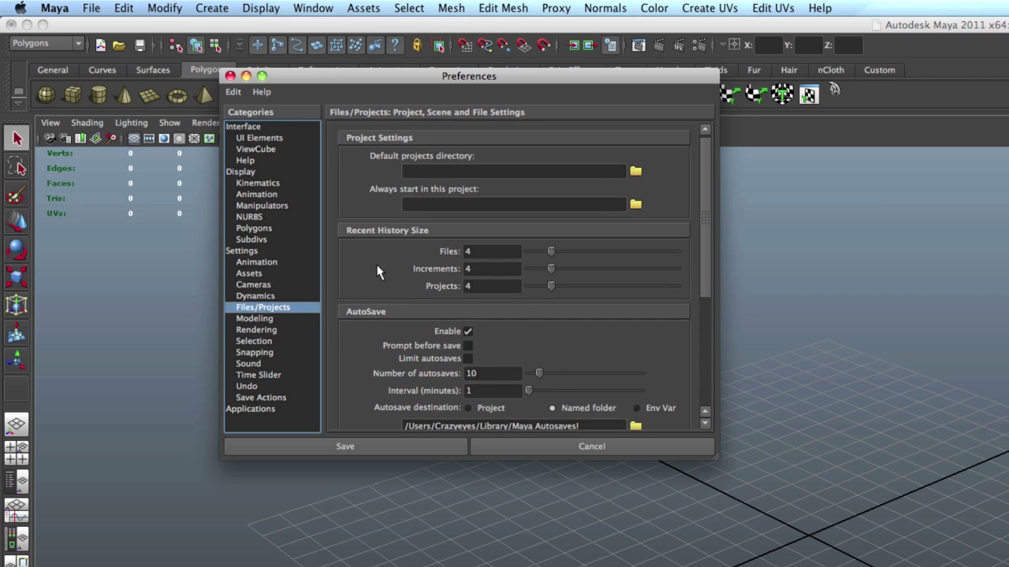
scroll(379, 272, down, 8)
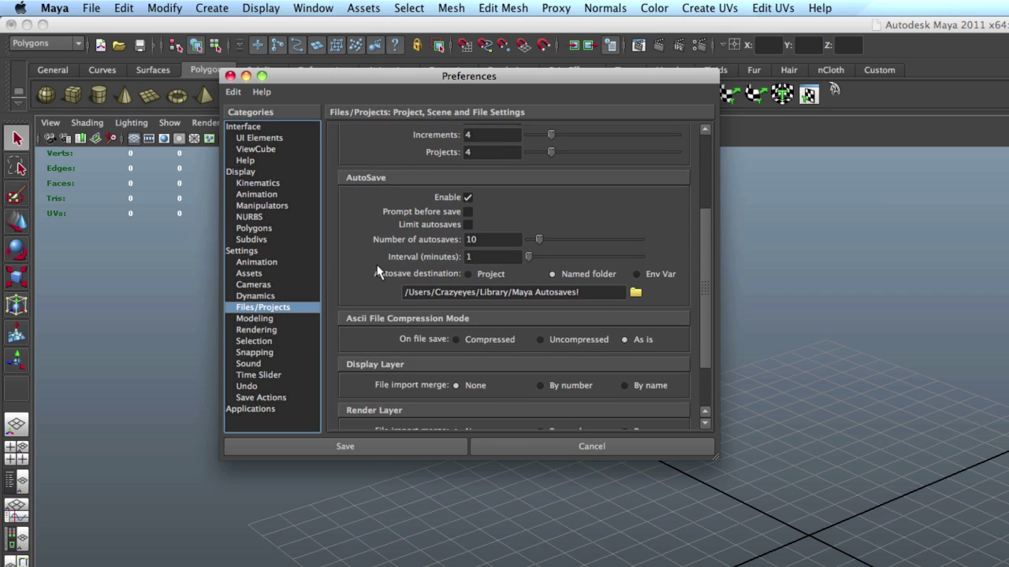
scroll(377, 272, down, 1)
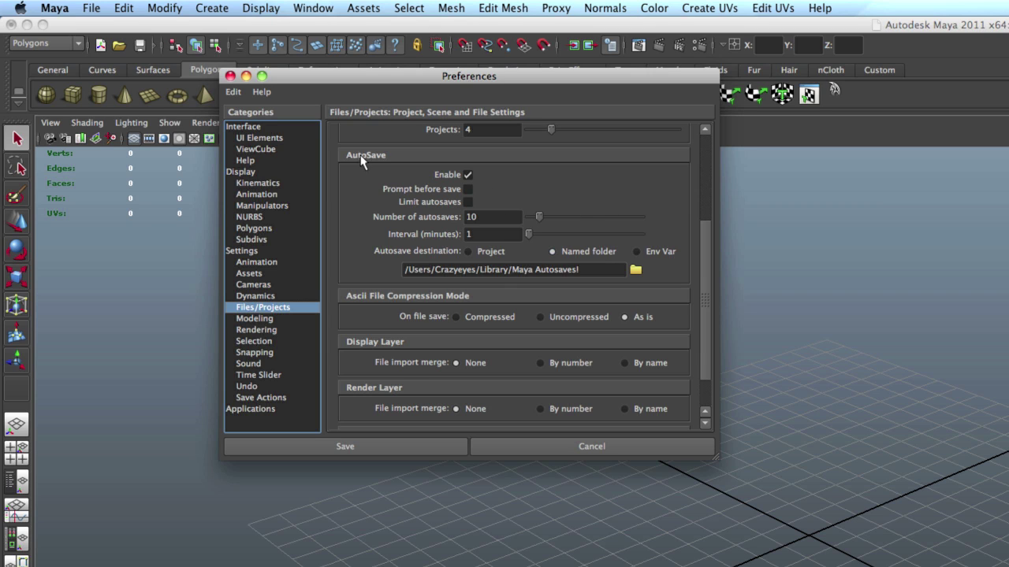
- Toggle AutoSave Enable off and back on, then set Interval (minutes) to 5
click(471, 177)
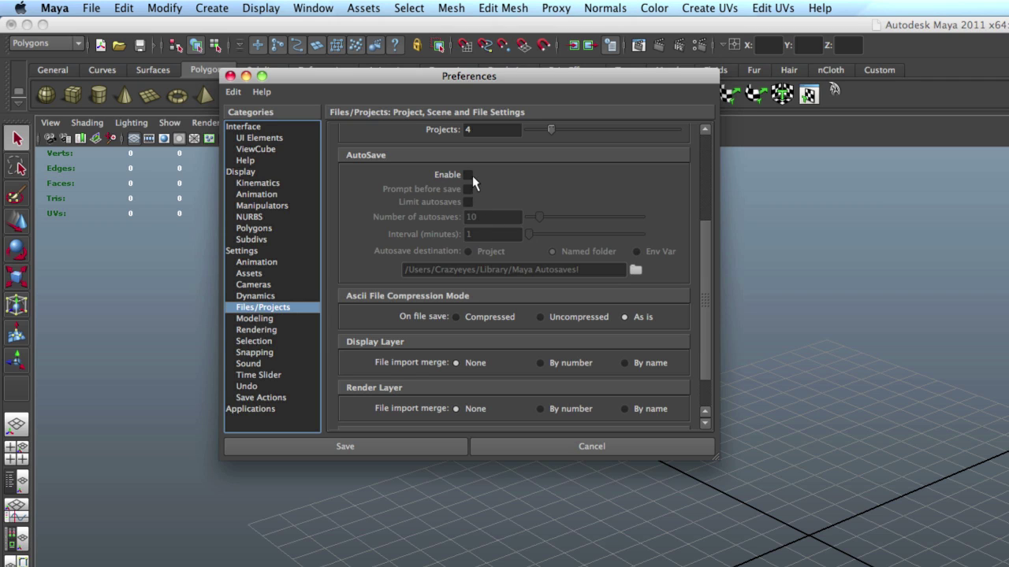
click(467, 176)
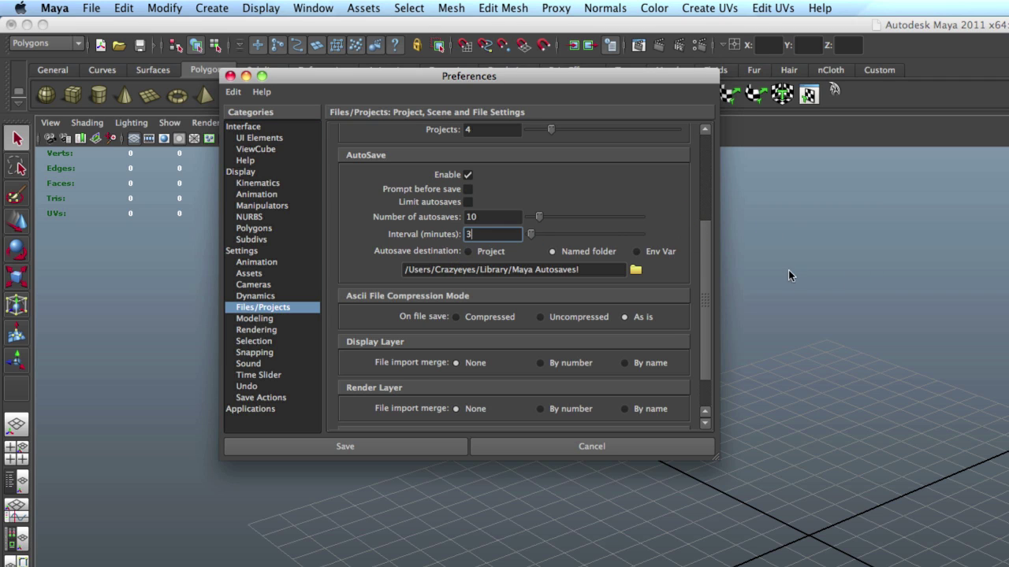
double_click(469, 234)
text(5)
click(400, 447)
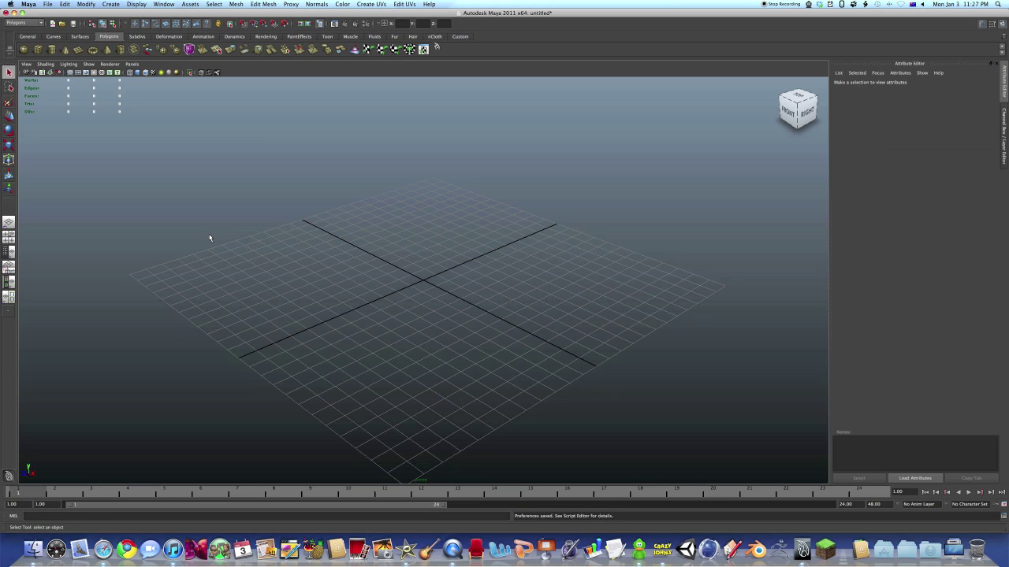